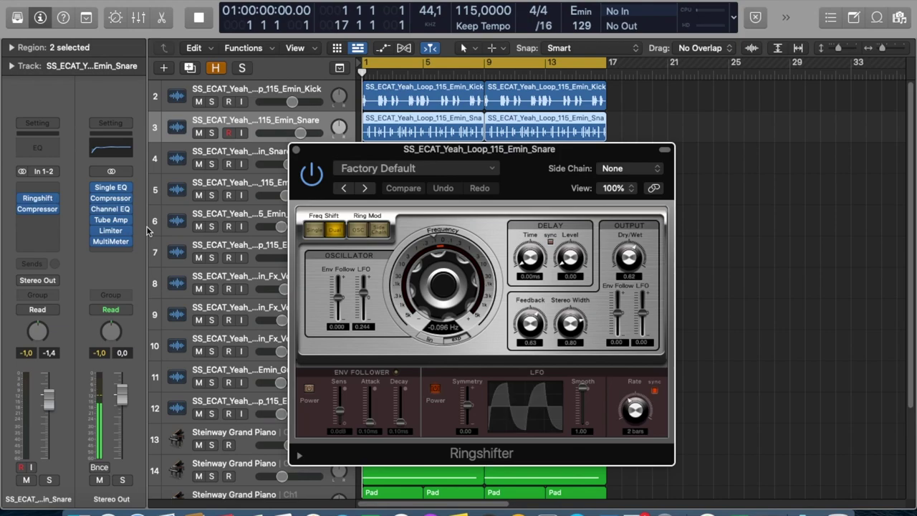
Move the Ringshifter window aside, audition the full mix, and return the playhead to the project start.
left_click_drag(374, 152, 294, 84)
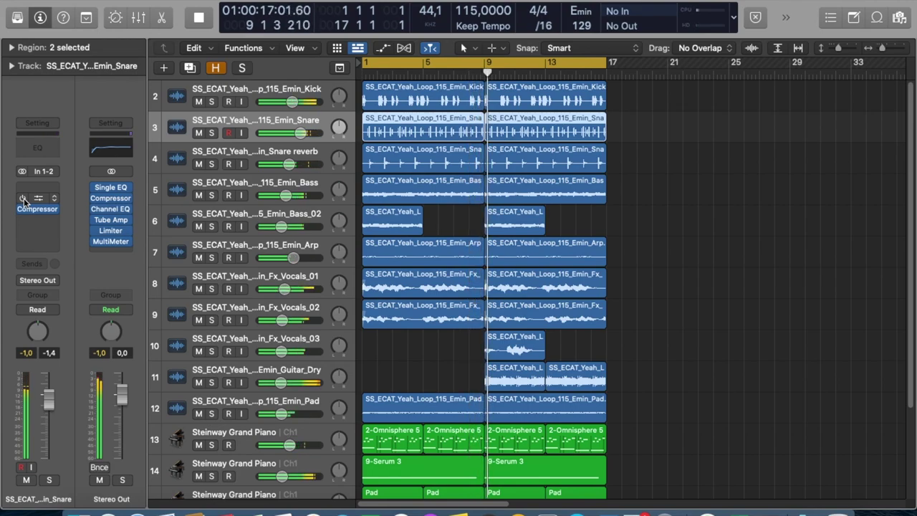
key("space")
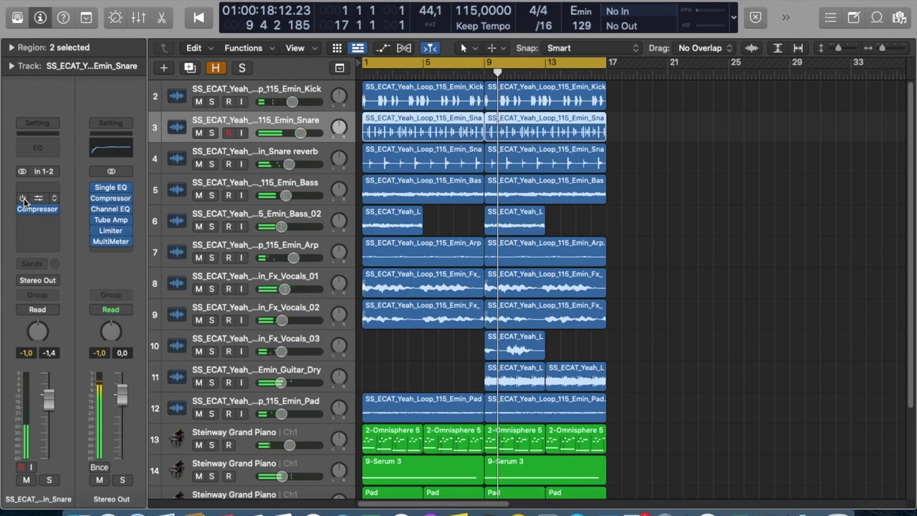
key("Return")
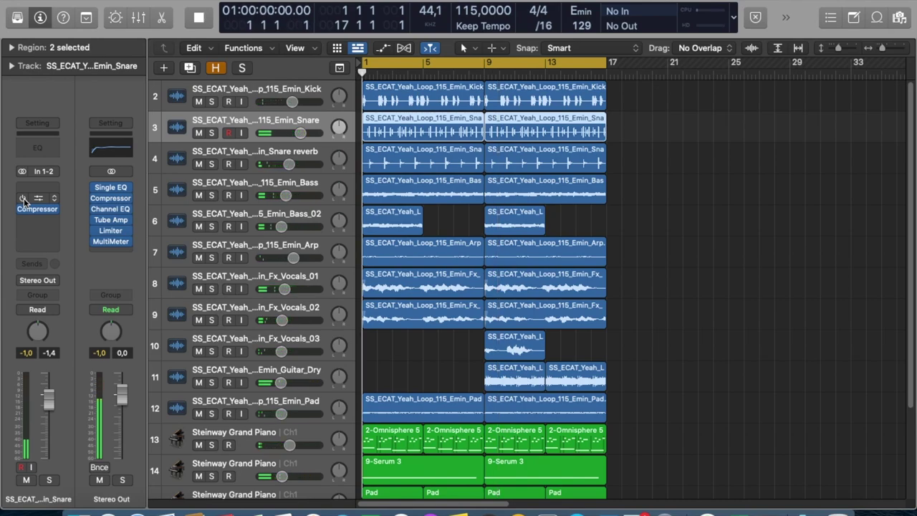
Solo the Emin_Snare track, open its Ringshifter plug-in and audition the snare with the effect bypassed.
left_click(212, 133)
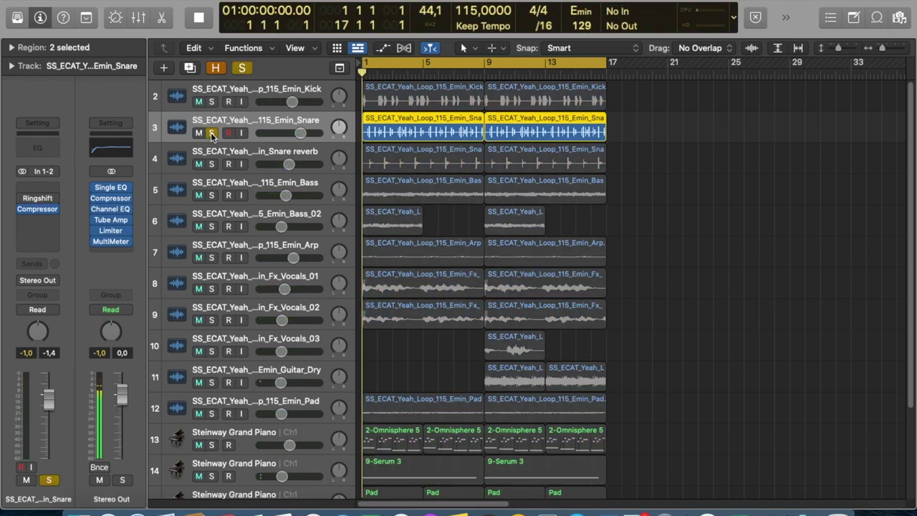
left_click(43, 198)
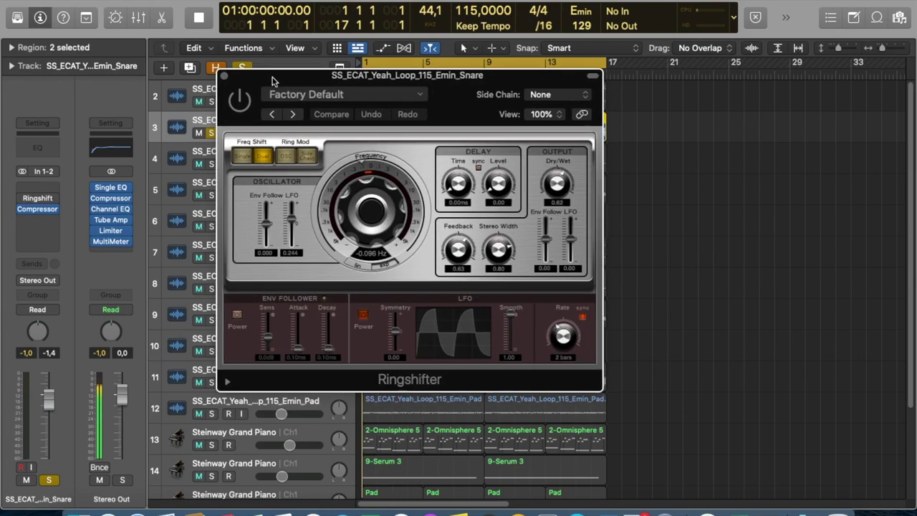
left_click_drag(272, 84, 267, 60)
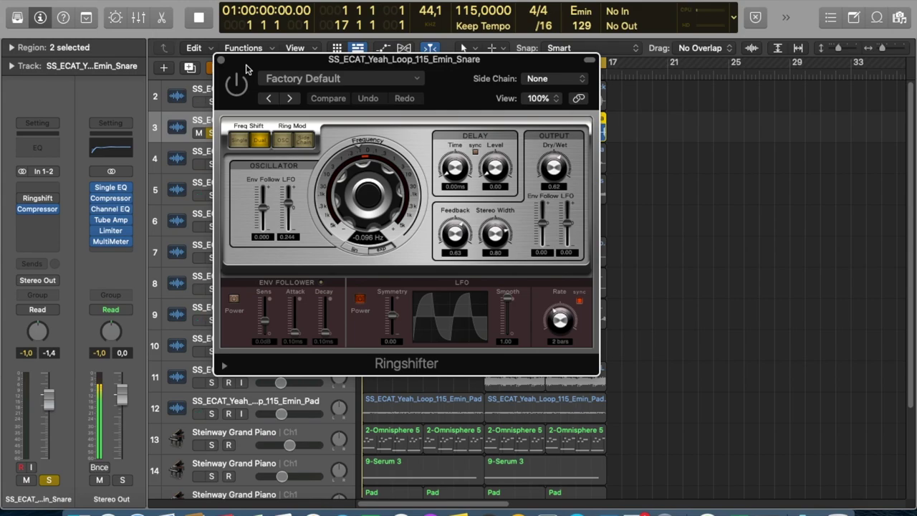
left_click_drag(245, 69, 308, 78)
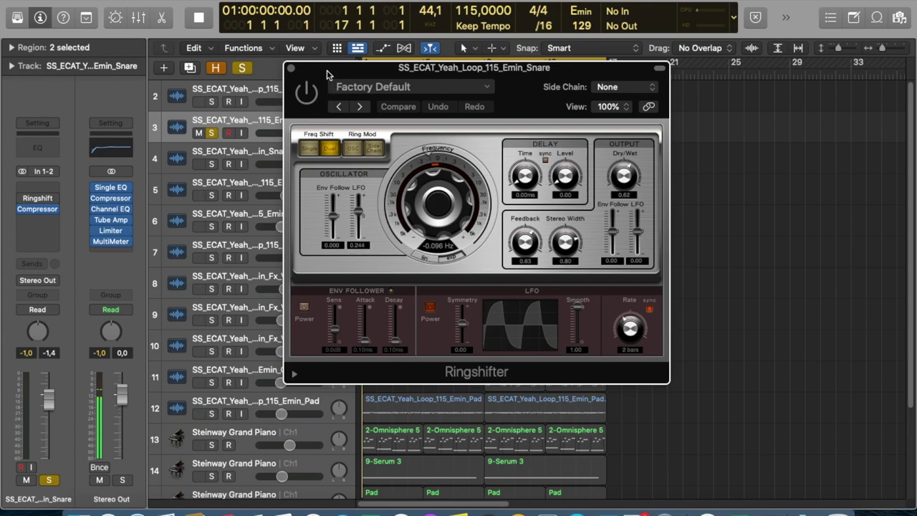
key("space")
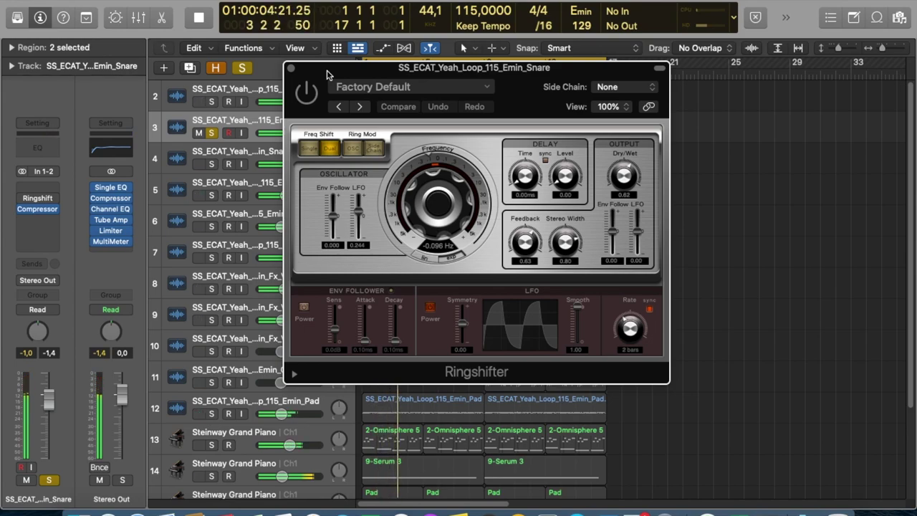
key("space")
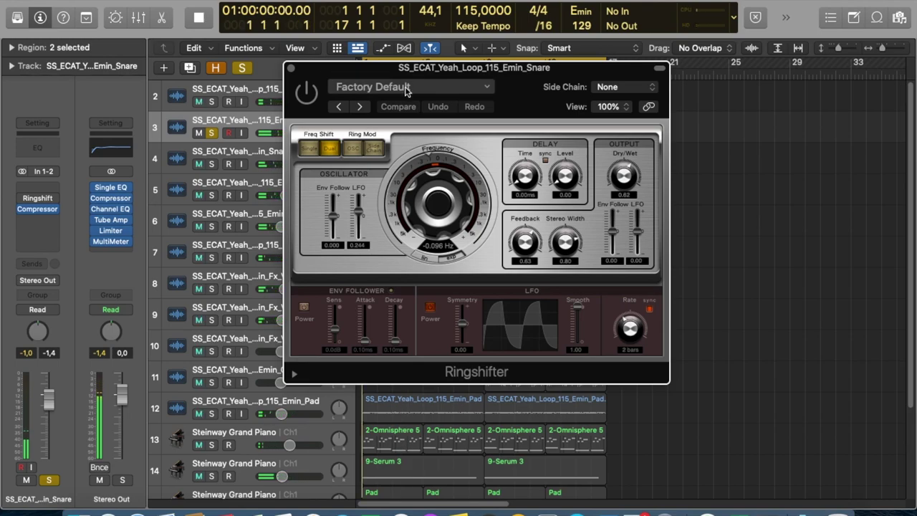
Load the Drum Loop Ring FX preset from the Warped category, enable Ringshifter and audition the soloed snare.
left_click(405, 87)
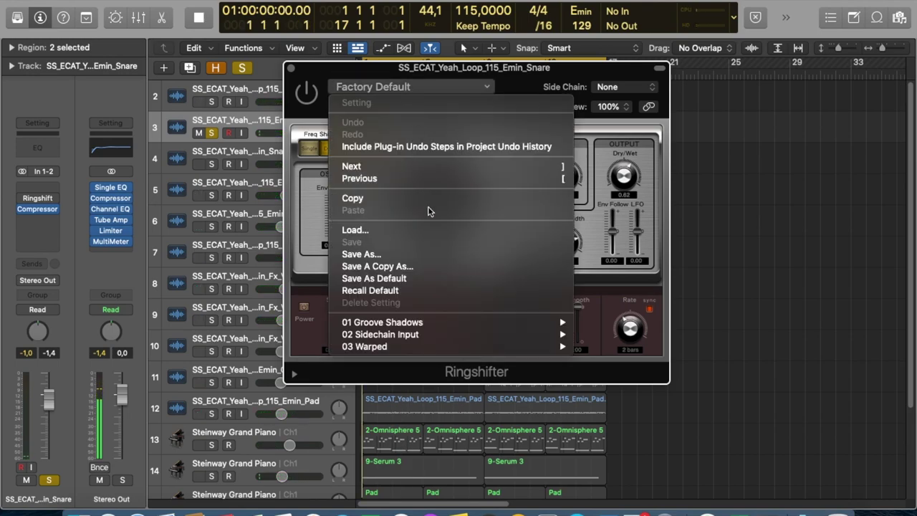
mouse_move(505, 347)
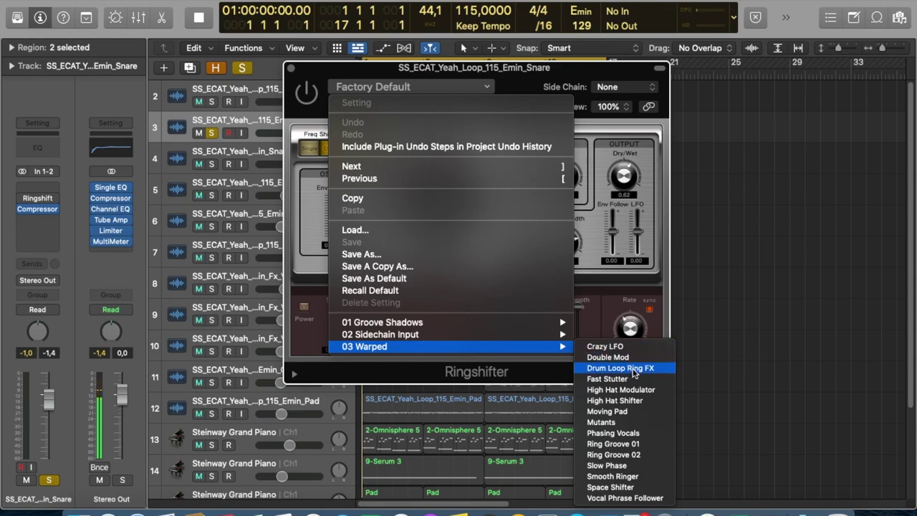
left_click(621, 368)
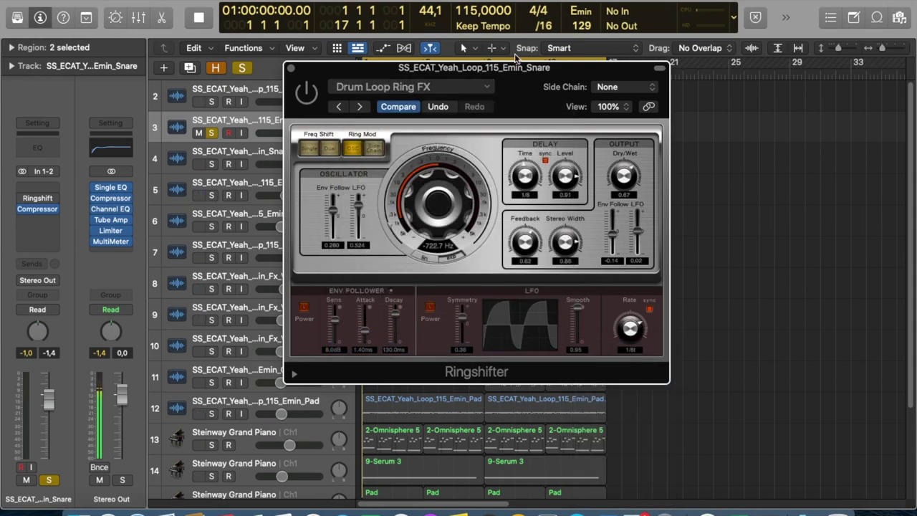
left_click(301, 86)
key("space")
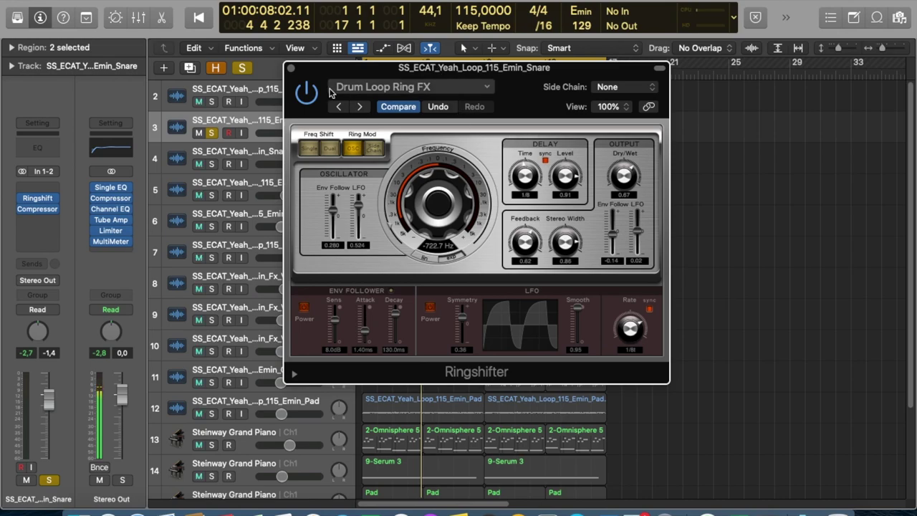
Load the Groove Shadow 01 preset from the Groove Shadows category in Ringshifter and audition it on the snare.
left_click(380, 88)
mouse_move(433, 322)
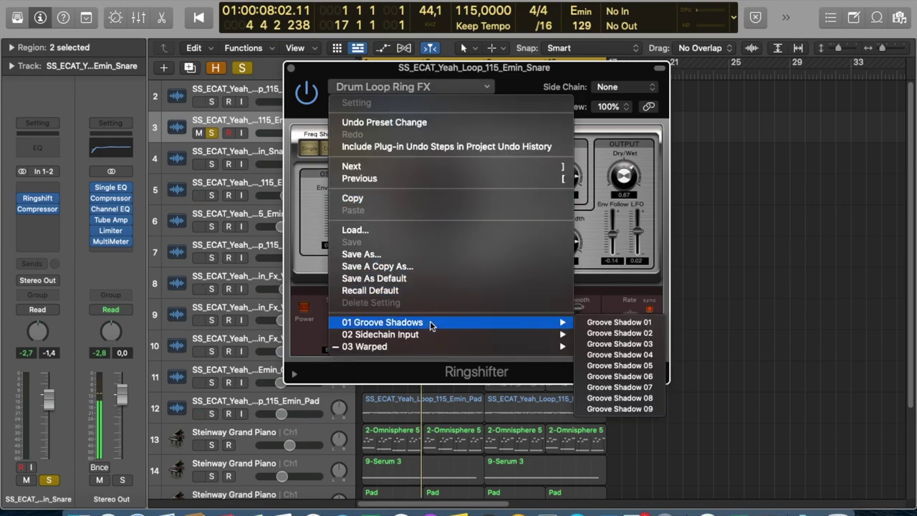
left_click(613, 321)
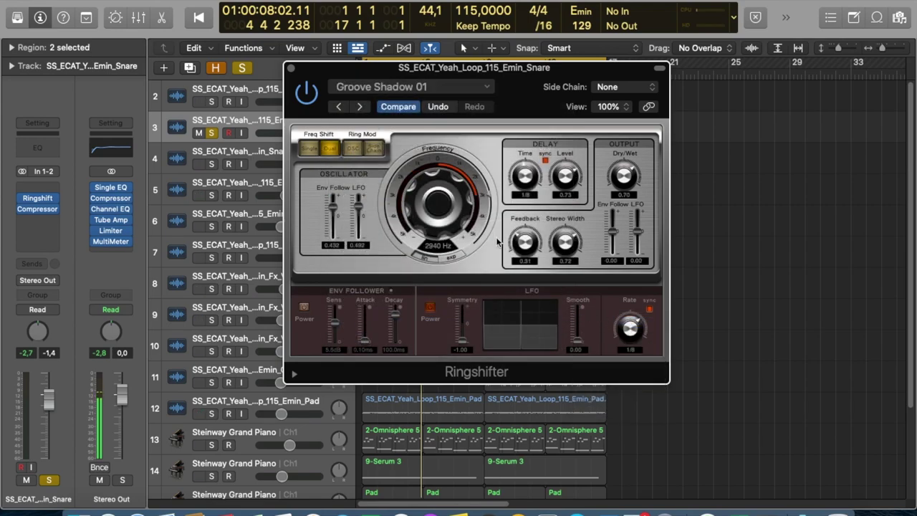
key("space")
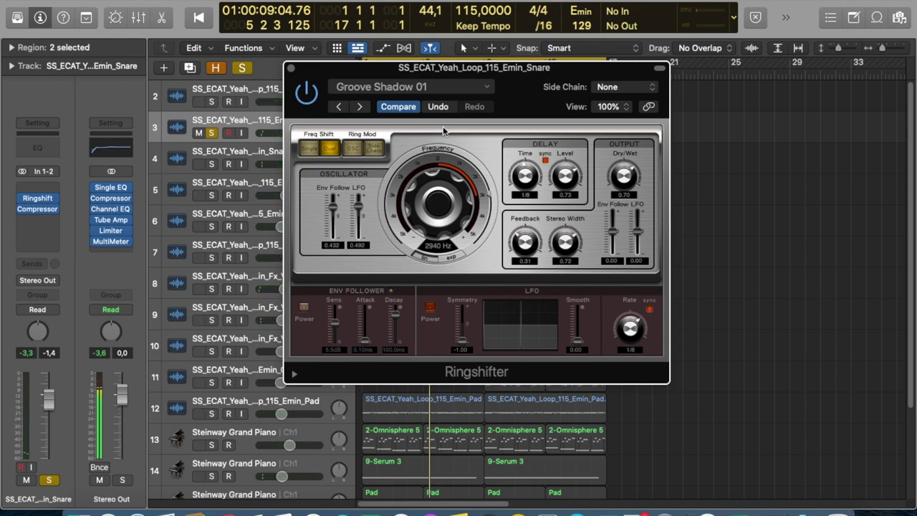
Play the soloed snare from the start and set Ringshifter's Dry/Wet to 0.42.
key("Return")
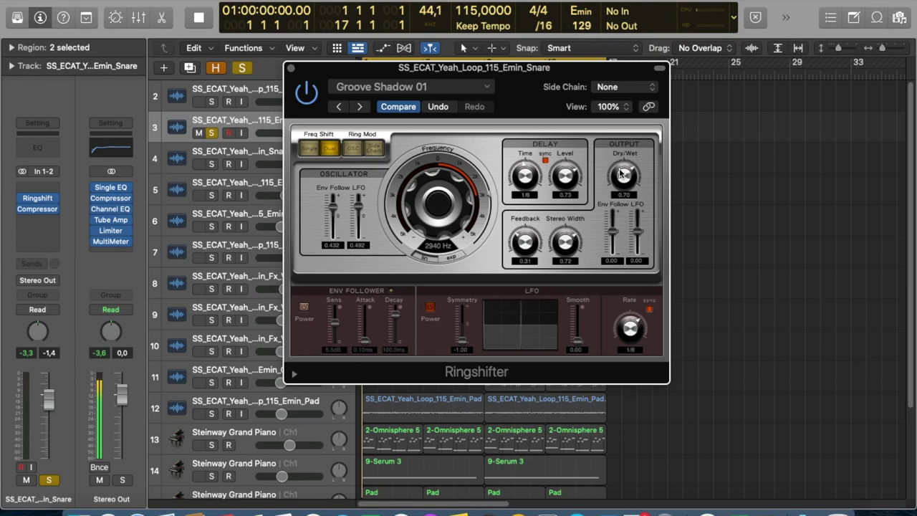
key("space")
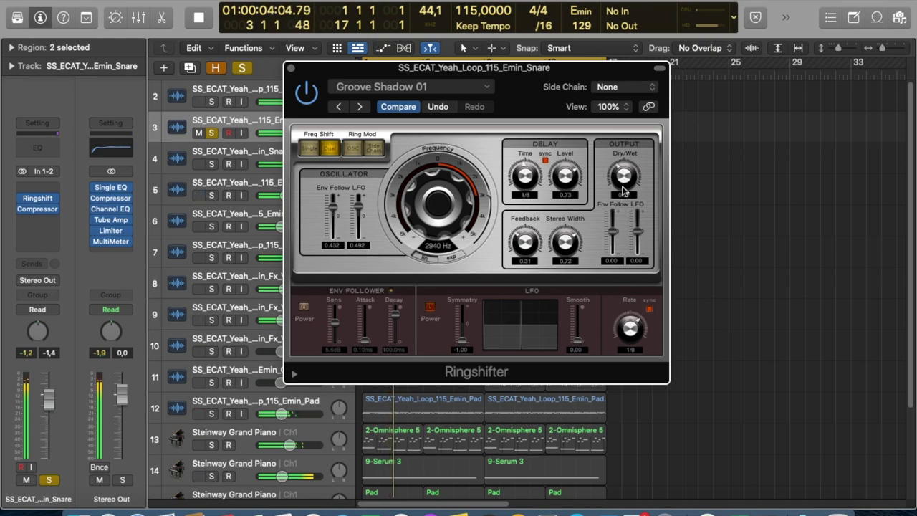
mouse_move(625, 196)
left_mouse_down()
mouse_move(615, 165)
mouse_move(618, 188)
left_mouse_up()
key("space")
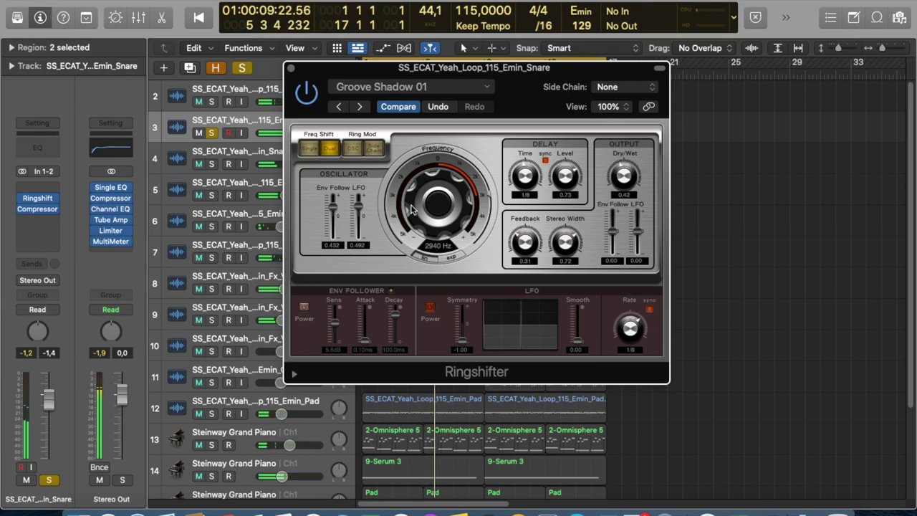
Set the snare track's automation mode to Write and accept the warning.
left_click(37, 310)
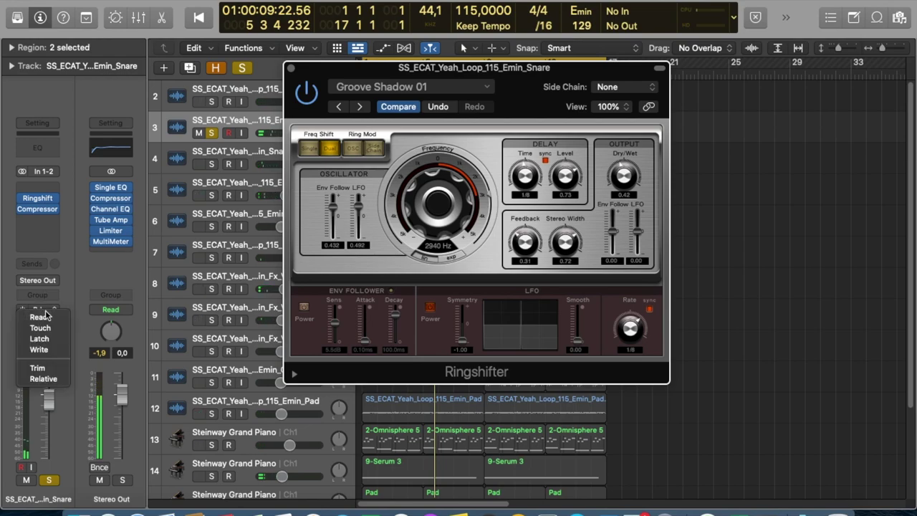
left_click(166, 297)
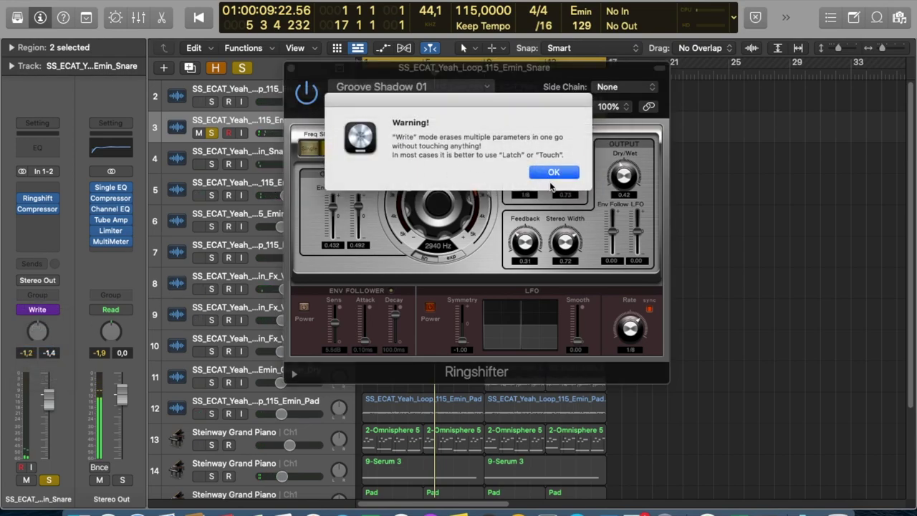
left_click(554, 173)
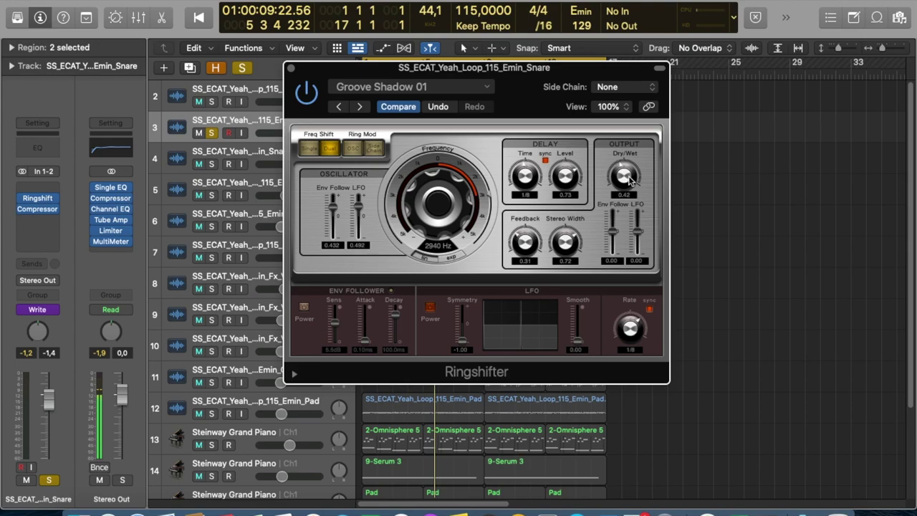
Record Dry/Wet automation from the start of the snare, sweeping Ringshifter's Dry/Wet through 0.79 and down to 0.72.
key("space")
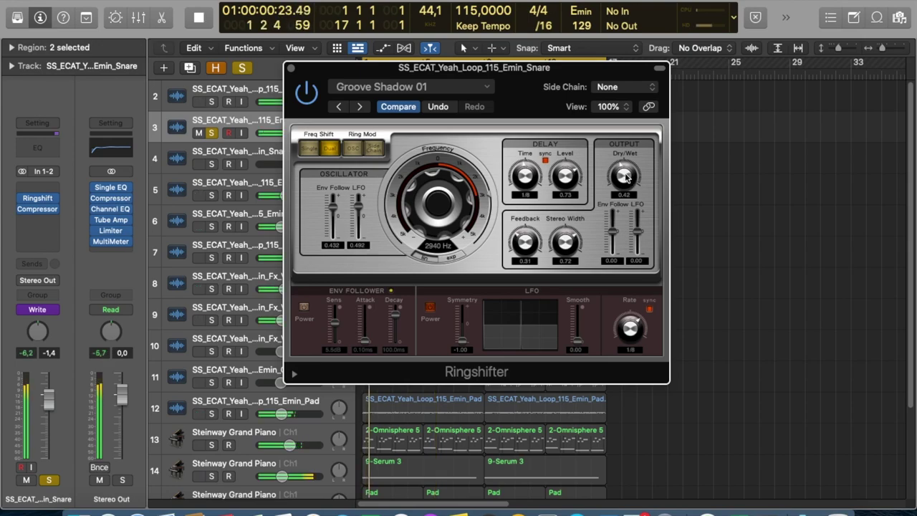
left_click_drag(625, 177, 613, 159)
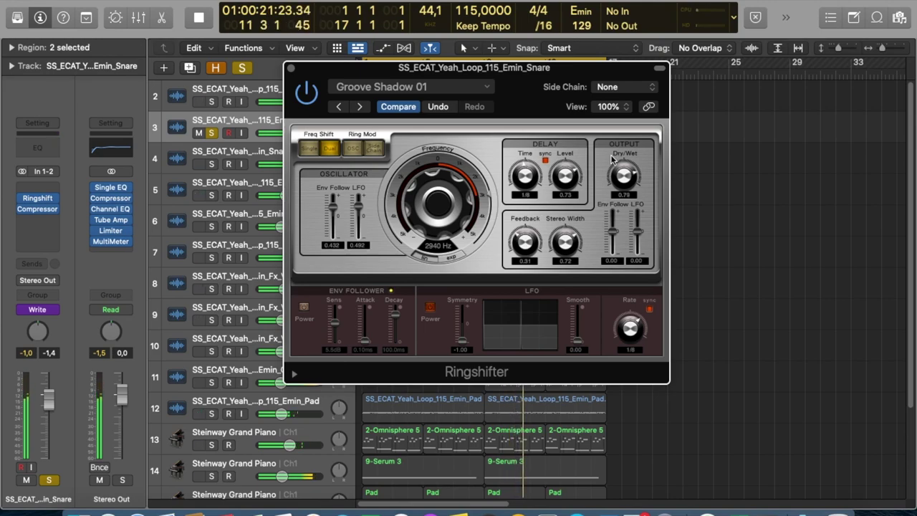
left_click_drag(613, 159, 623, 175)
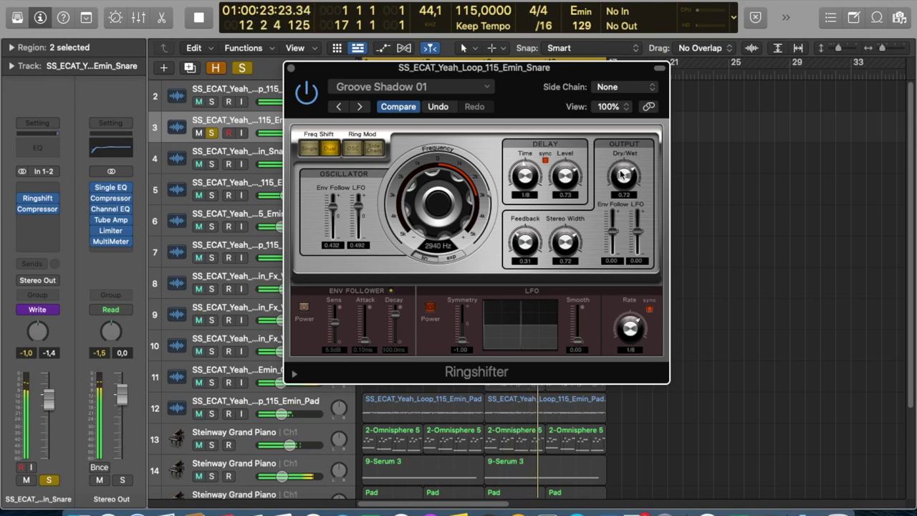
key("space")
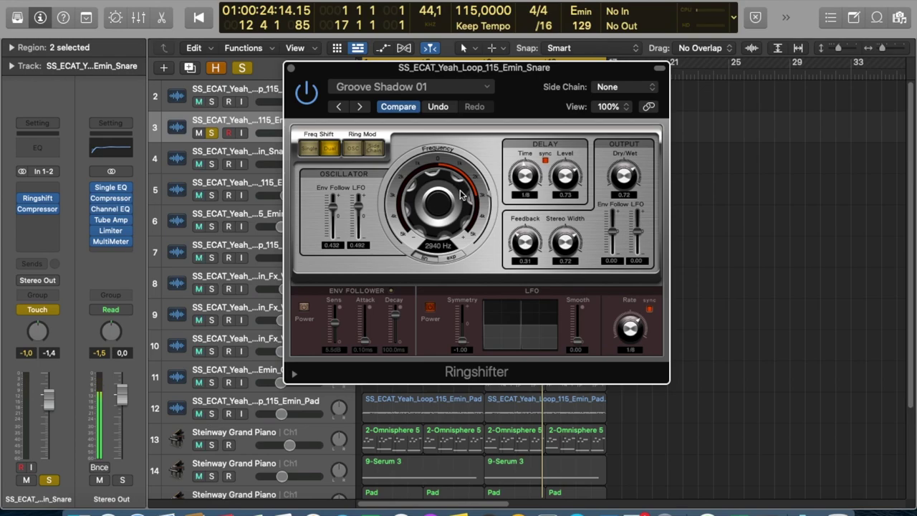
Record a pass of Ringshifter's Frequency knob movement from the start of the snare in Touch mode.
key("Return")
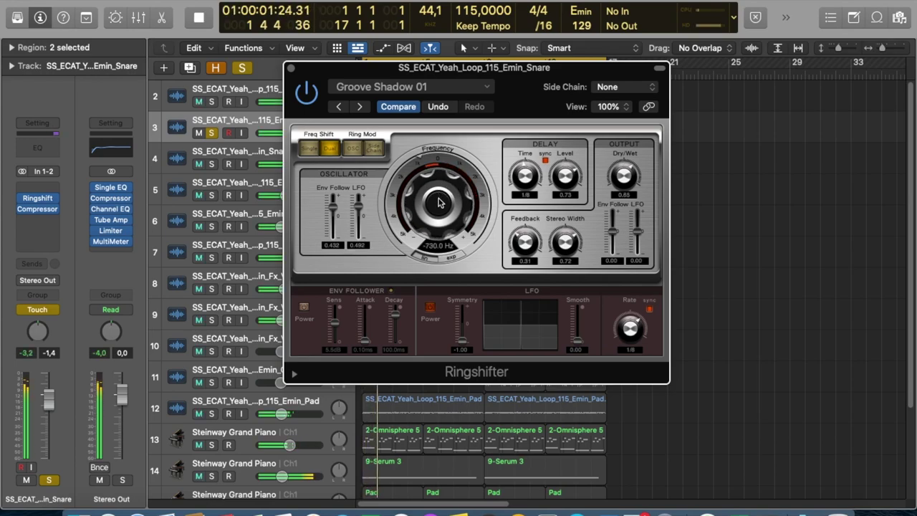
left_click_drag(434, 212, 440, 188)
key("space")
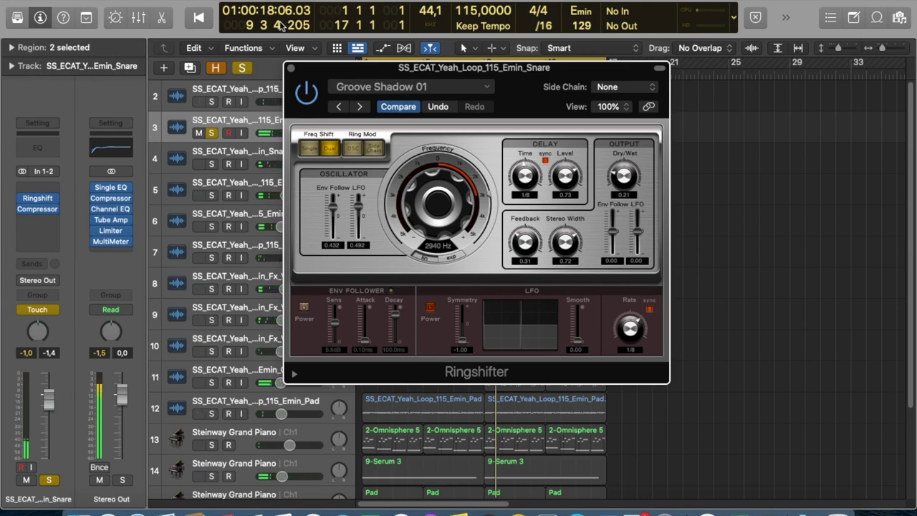
Unsolo the snare track and play the full mix from the start to hear the automated Ringshifter in context.
left_click(212, 134)
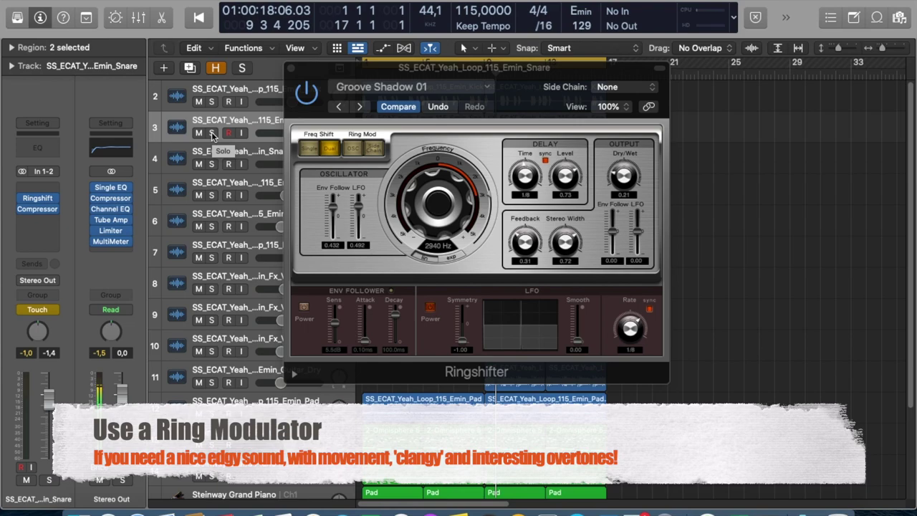
key("Return")
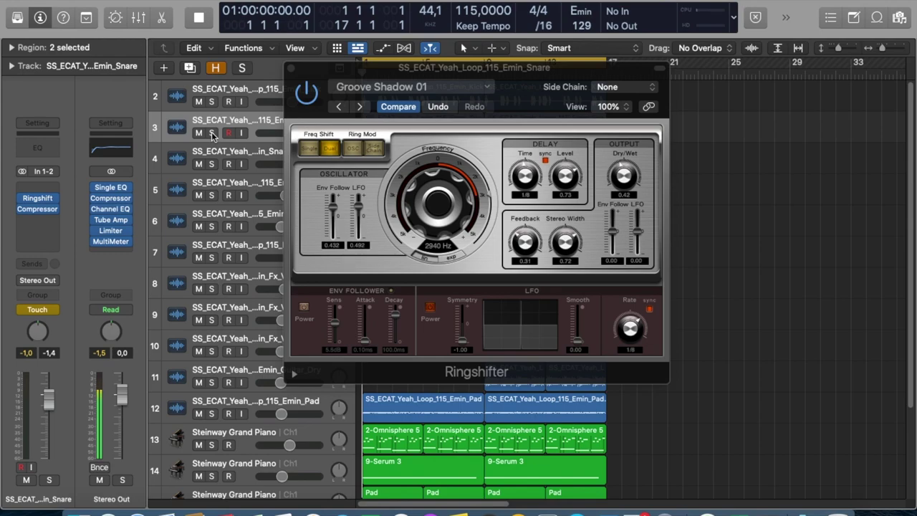
key("space")
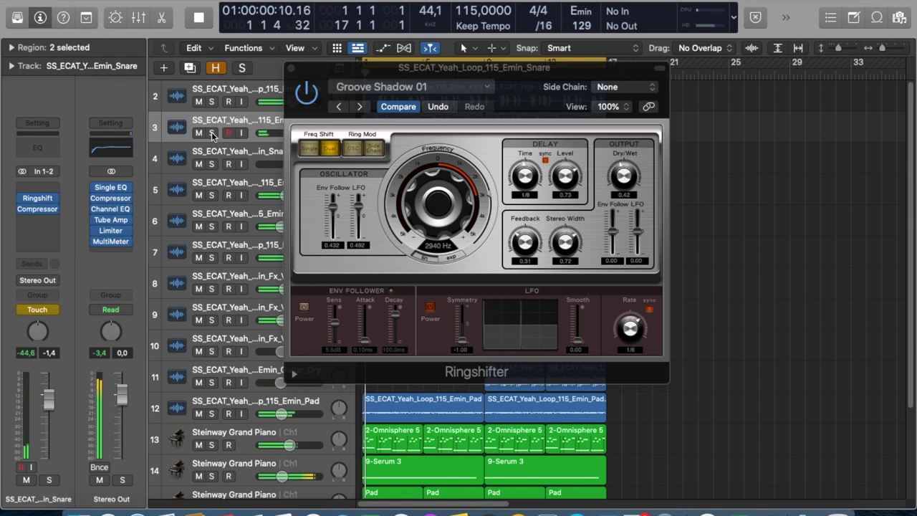